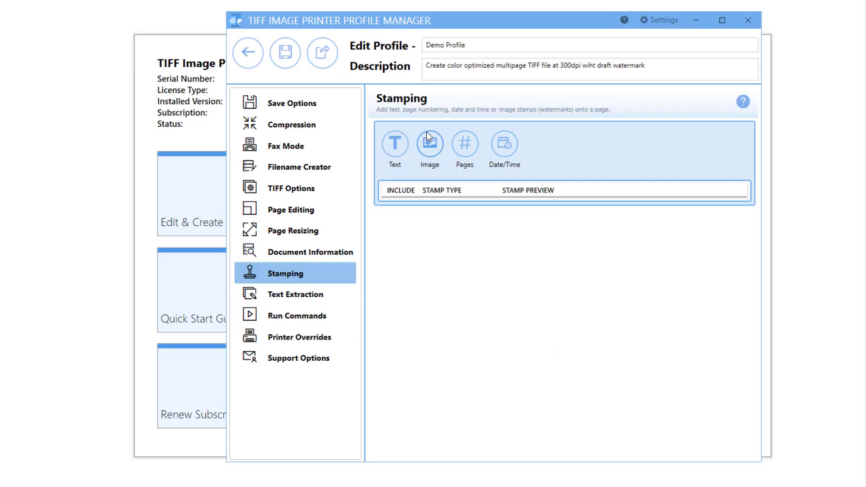
Step: Add text, image, page numbering, and date and time stamps to the Demo Profile
left_click(401, 141)
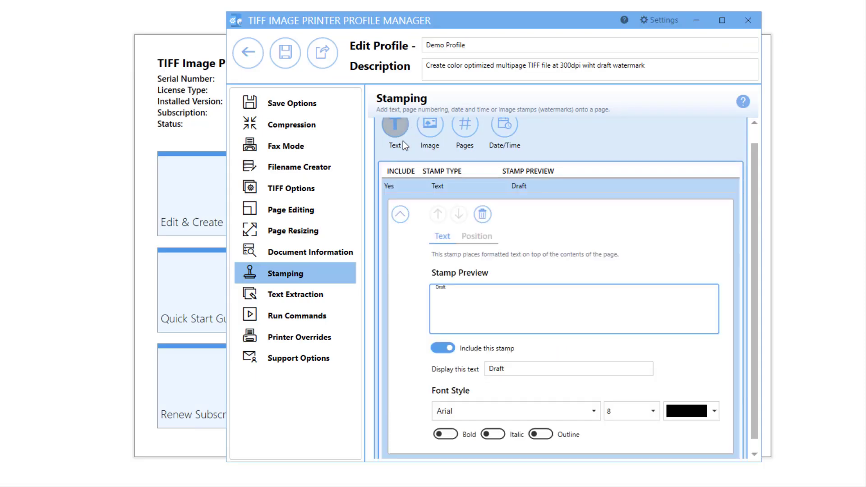
left_click(426, 129)
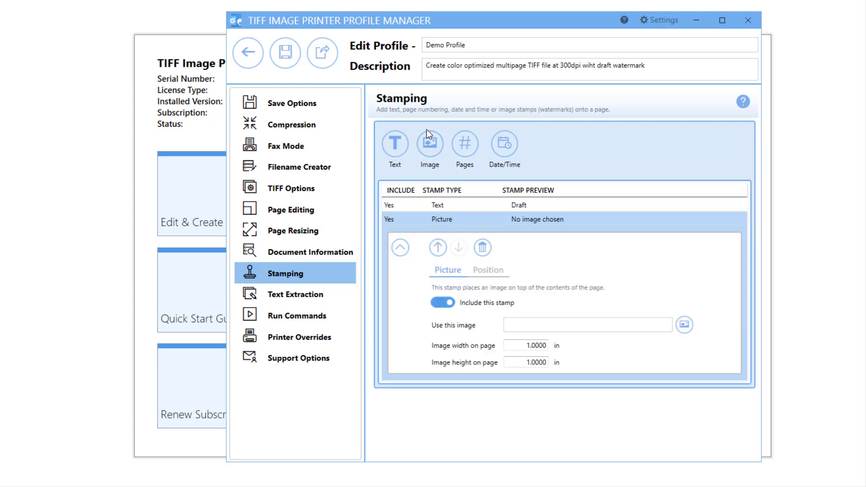
left_click(466, 142)
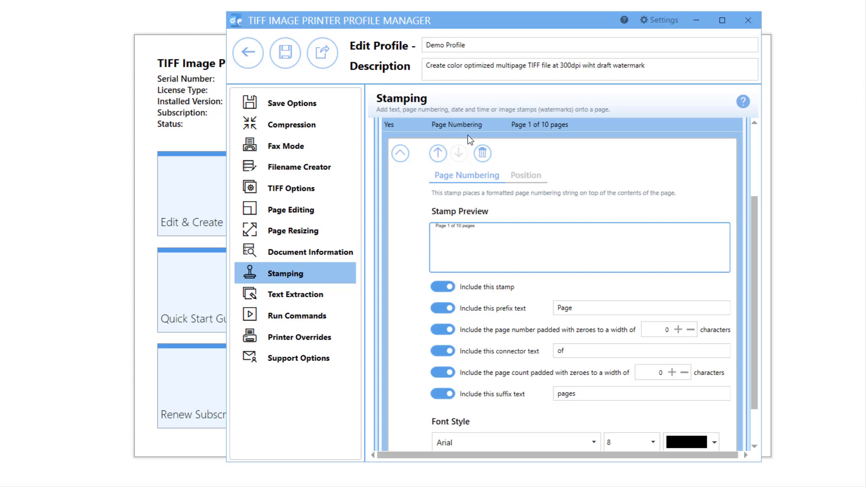
scroll(466, 137, "up", 3)
left_click(504, 143)
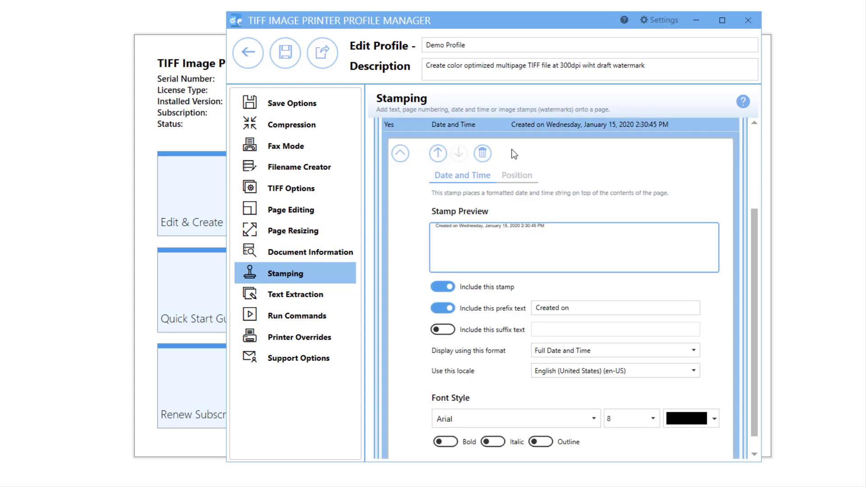
scroll(512, 152, "up", 2)
scroll(511, 152, "up", 1)
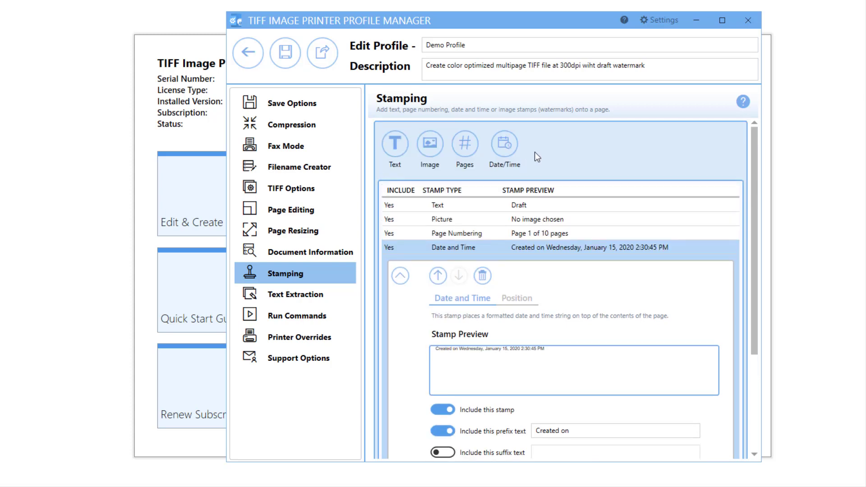
left_click(396, 144)
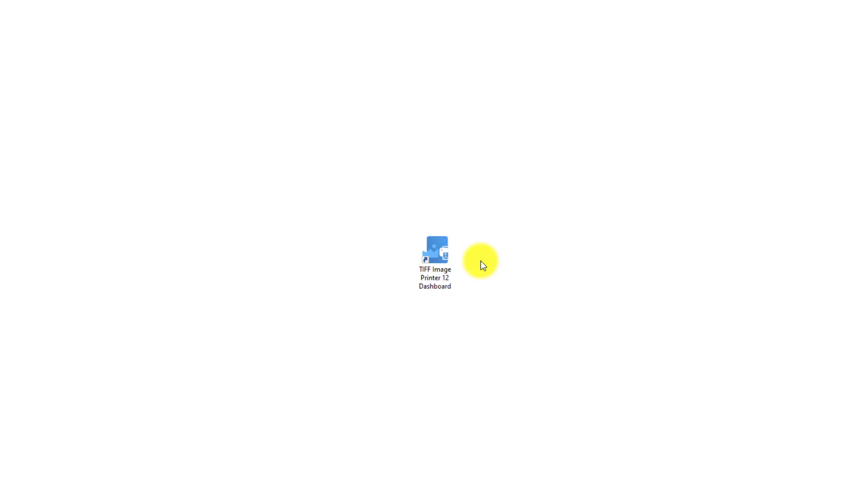
Step: Open the TIFF Image Printer 12 Dashboard and create a copy of the Color Optimized TIFF profile for editing
left_click(449, 255)
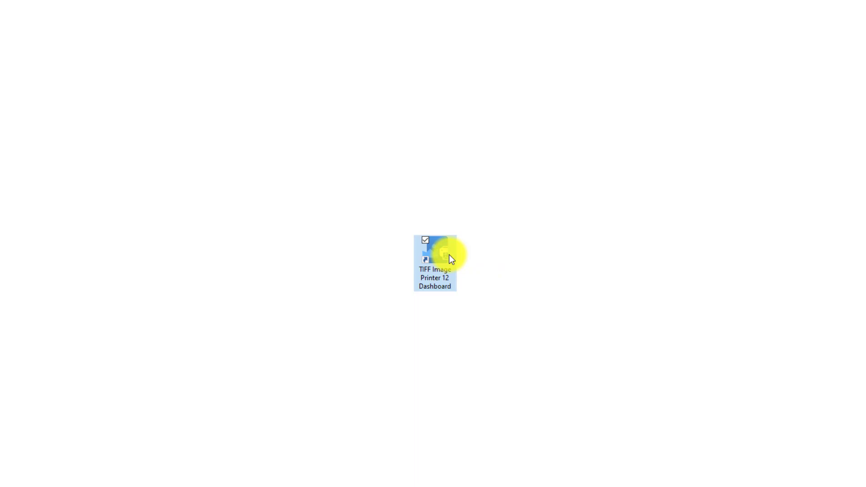
double_click(449, 255)
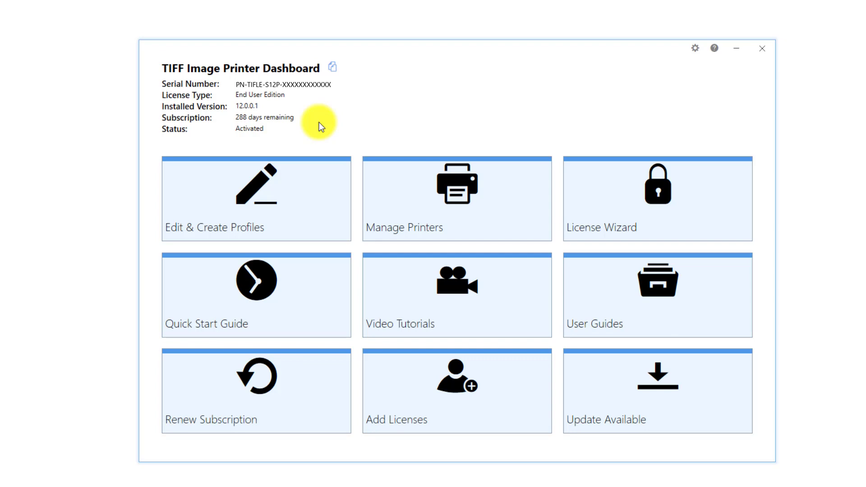
left_click(304, 180)
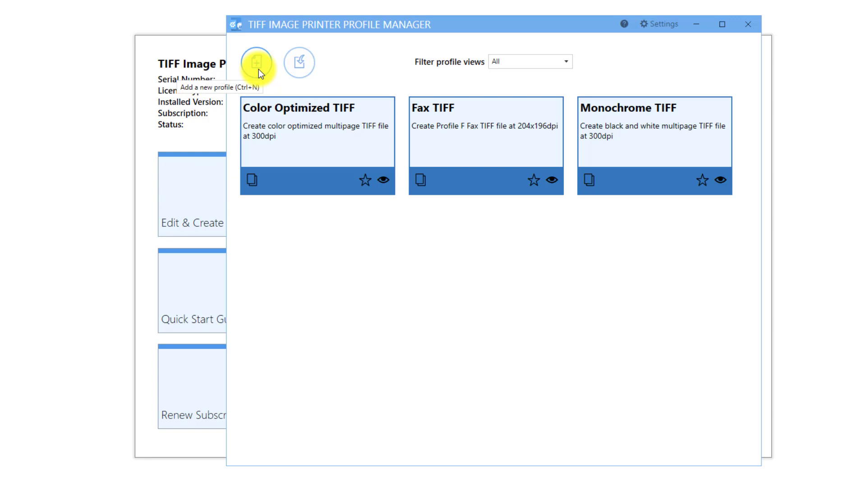
left_click(251, 182)
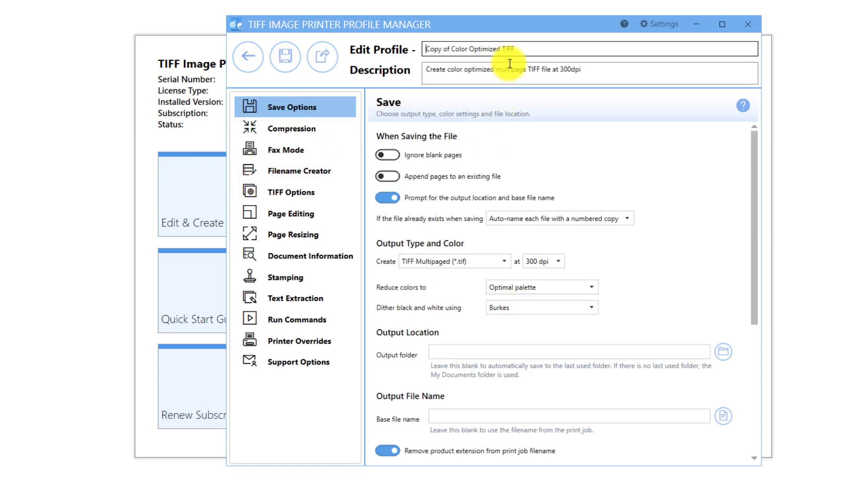
Step: Name the copied profile "Demo Profile" and append "with date and time" to its description
left_click_drag(514, 49, 425, 47)
type("Demo Profile")
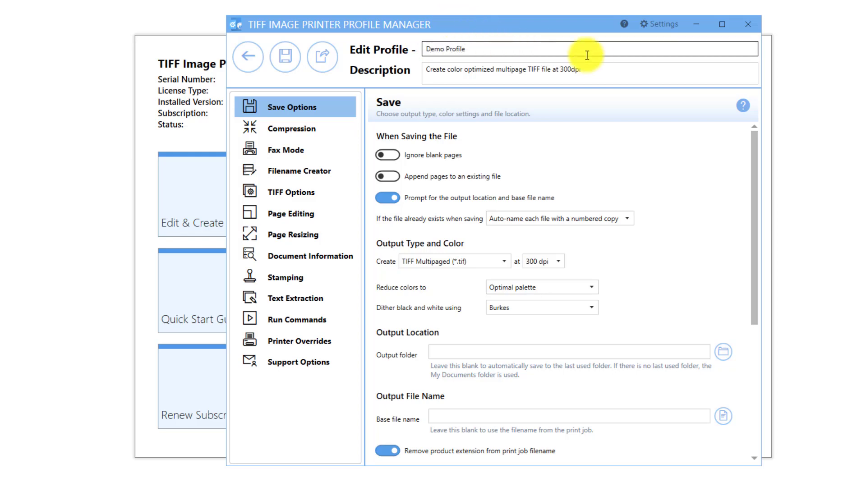
left_click(596, 67)
type("with date and ti")
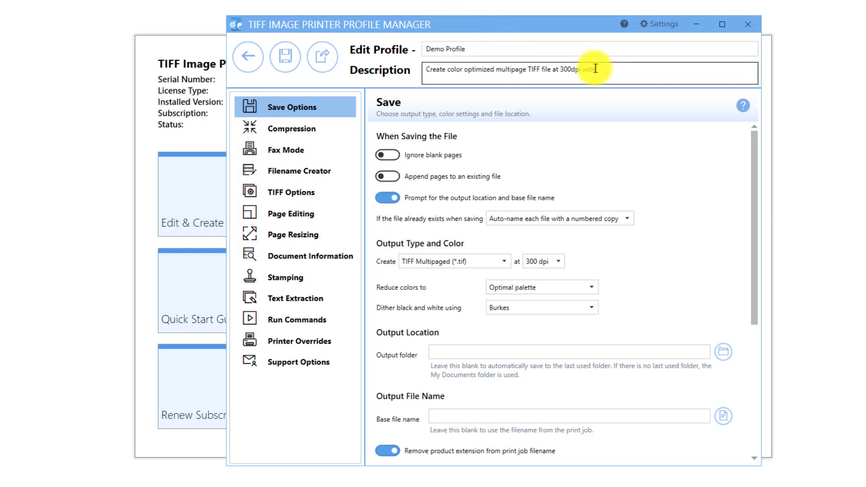
type("me")
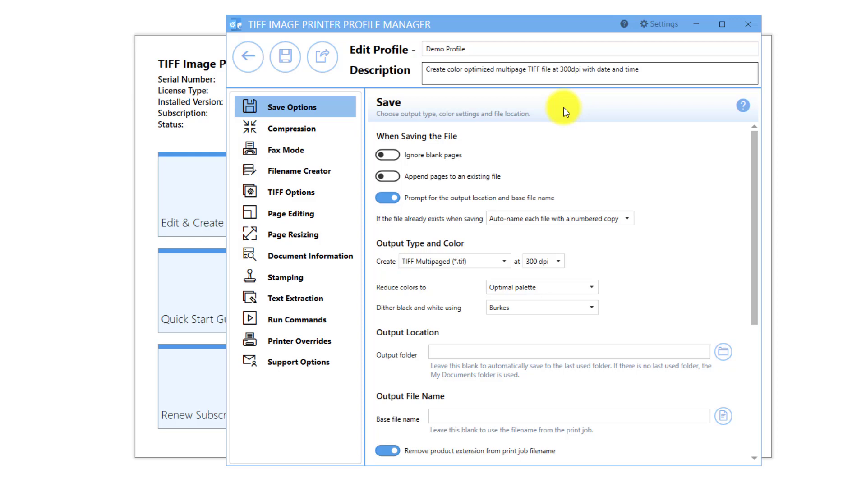
Step: Add a date and time stamp to the profile, keeping the prefix "Created on" and the Full Date and Time format
left_click(329, 272)
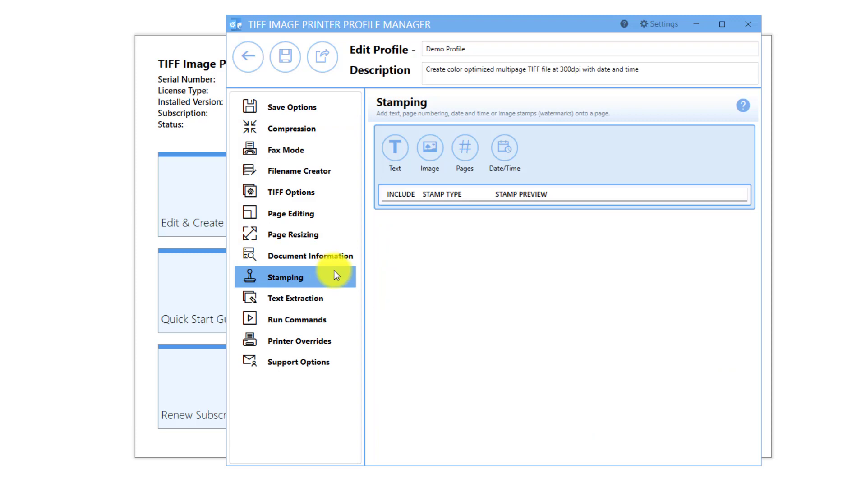
left_click(499, 156)
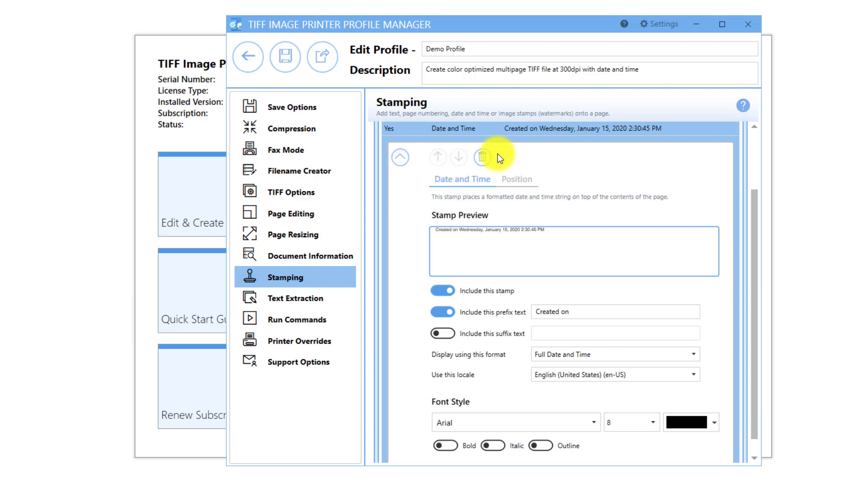
scroll(537, 252, "down", 1)
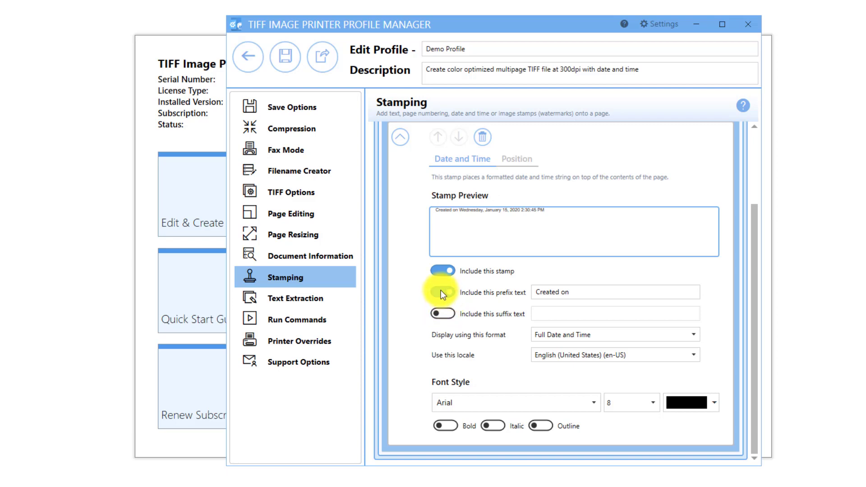
left_click(589, 294)
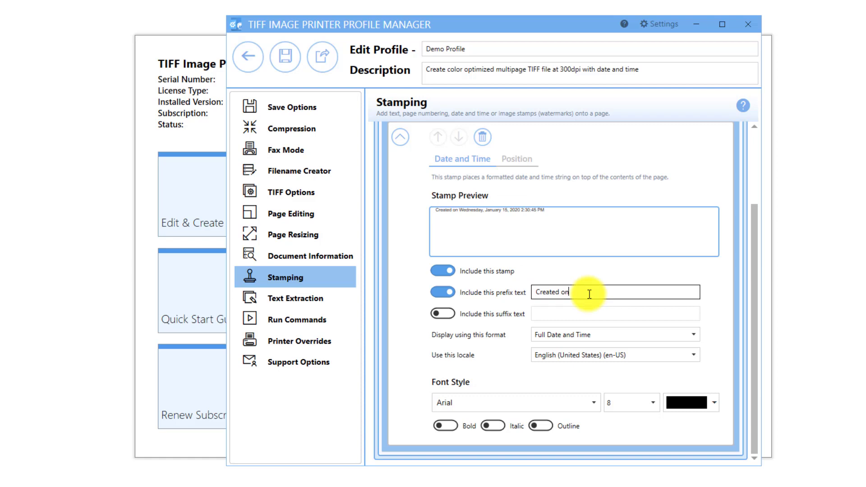
left_click(604, 334)
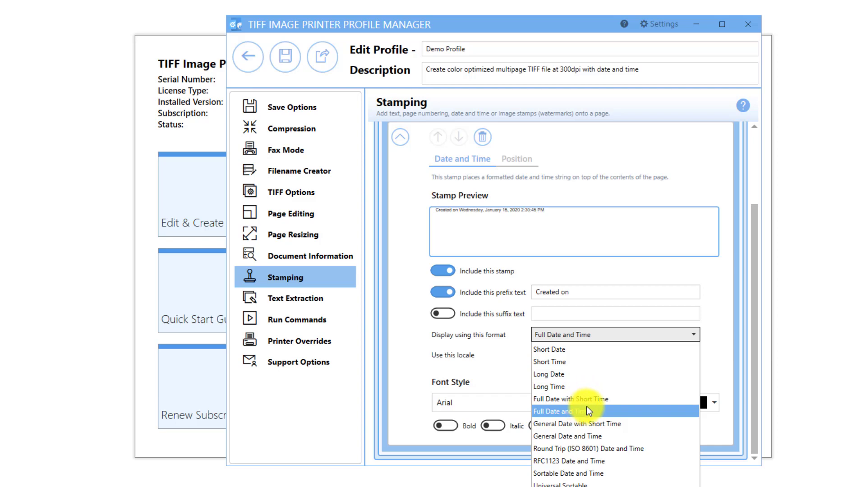
left_click(718, 370)
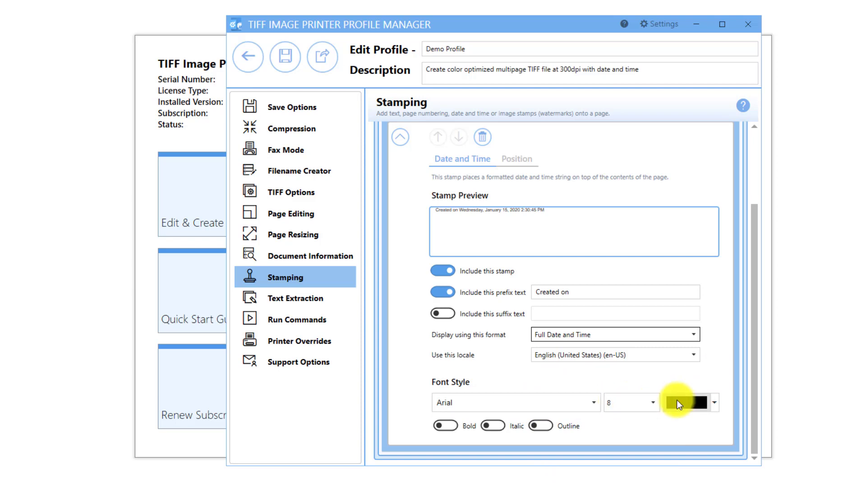
Step: Position the date and time stamp on All Pages, aligned horizontally left and vertically top, with rotation at 0°
left_click(517, 160)
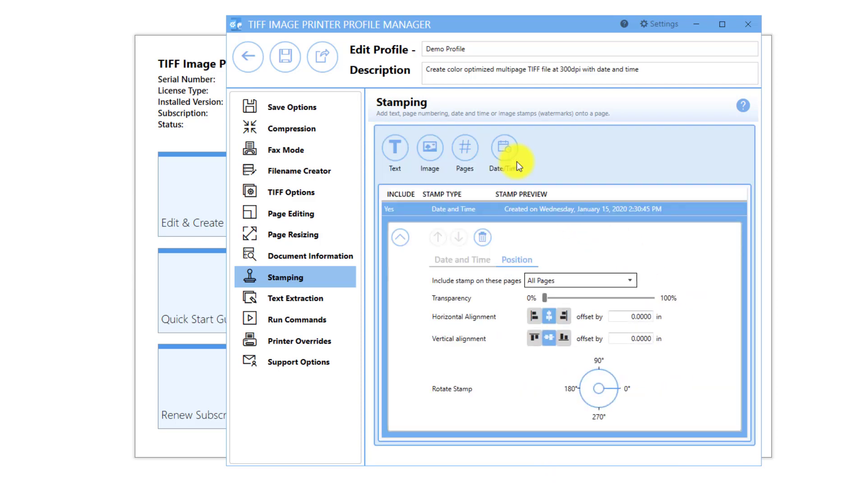
left_click(627, 277)
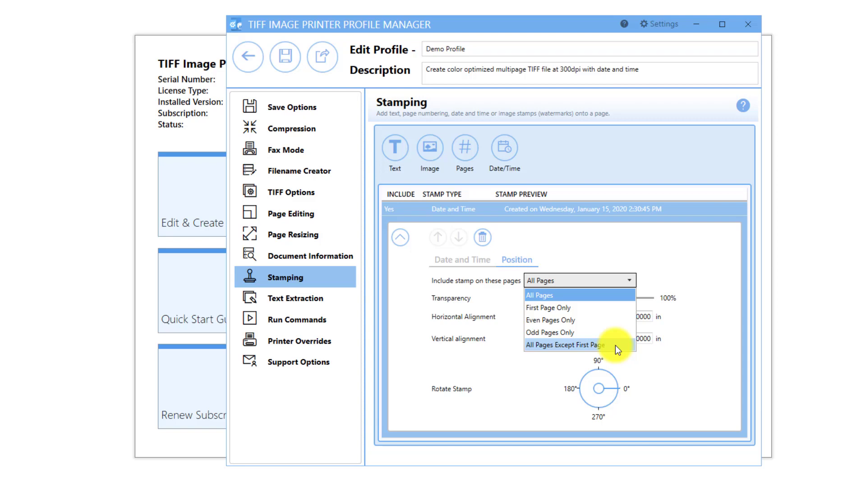
left_click(662, 278)
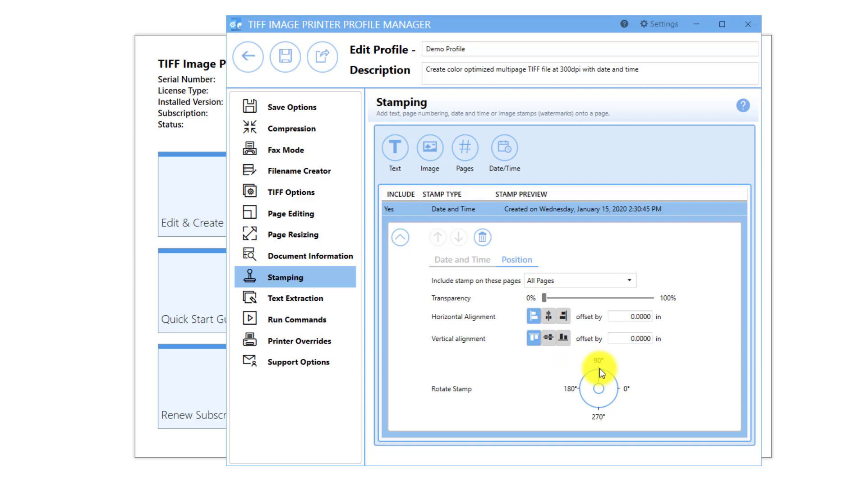
left_click(617, 389)
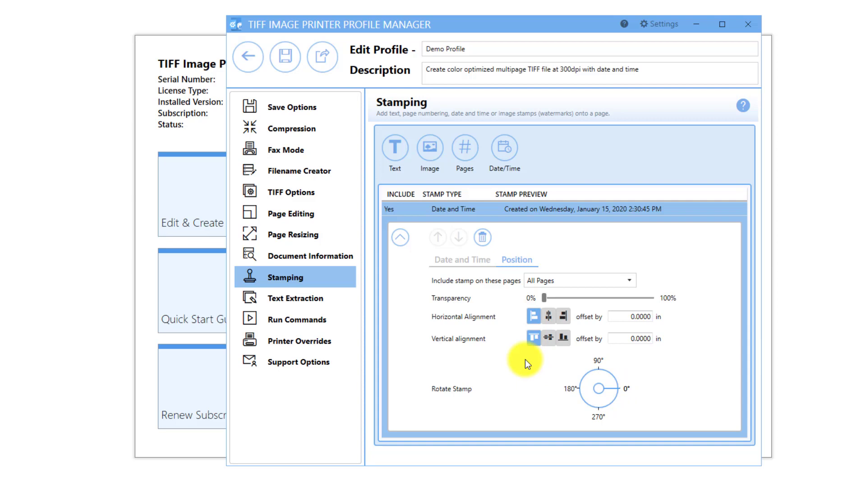
Step: Save the Demo Profile, return to the profile list and close the profile manager
left_click(288, 70)
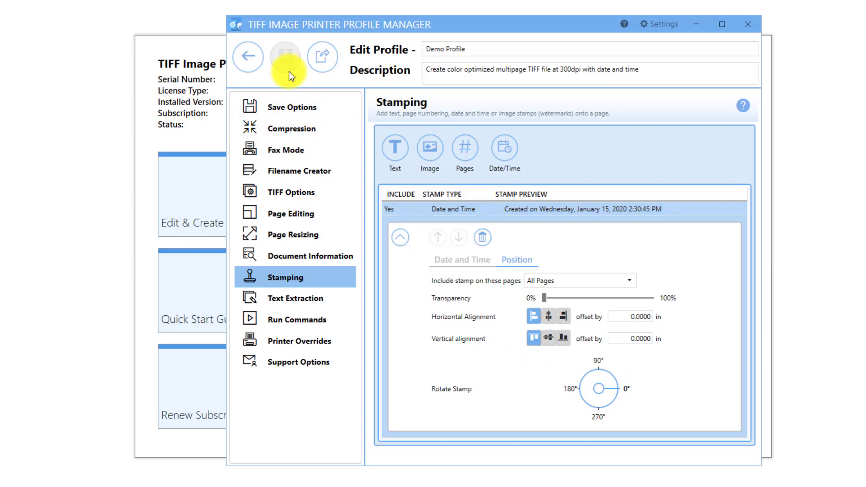
left_click(256, 68)
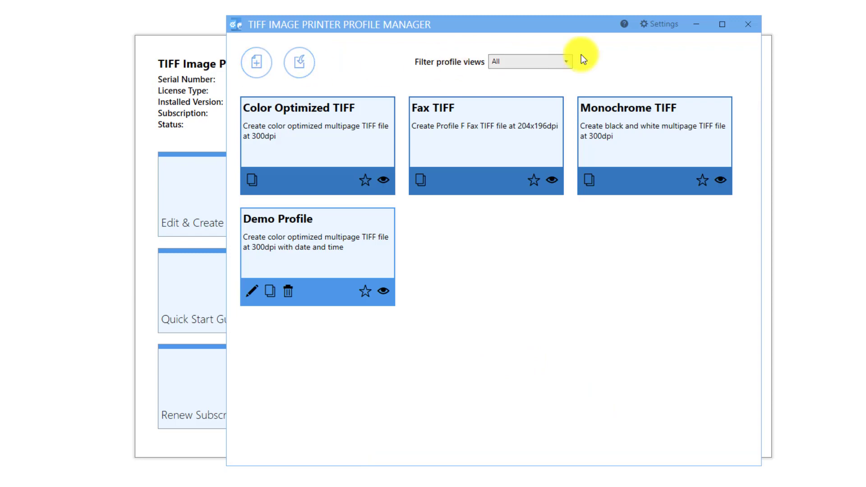
left_click(754, 23)
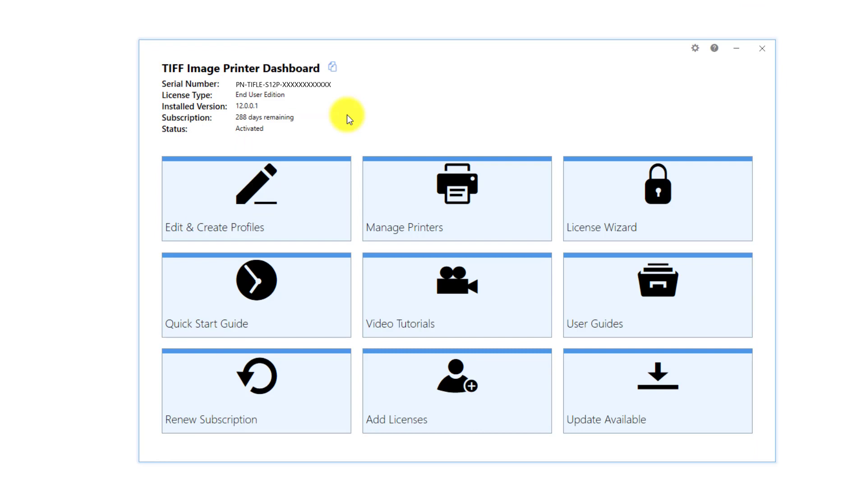
Step: Assign the Demo Profile to the TIFF Image Printer 12 printer, save the change and close the dashboard
left_click(458, 200)
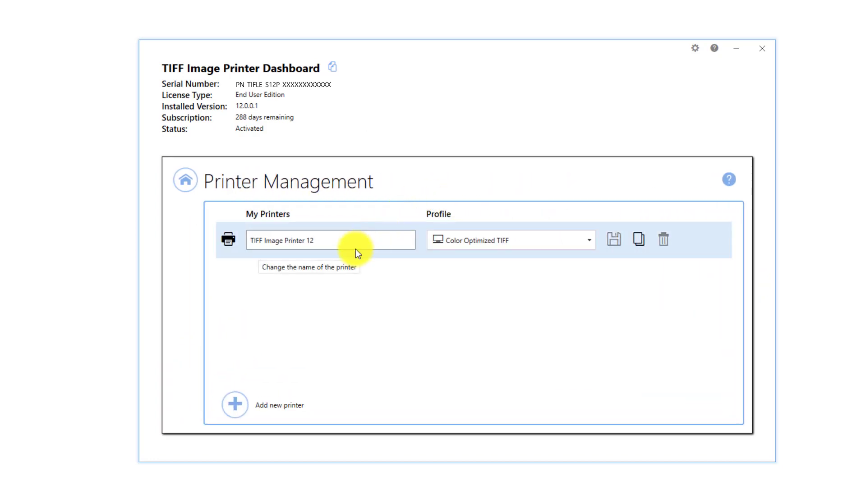
left_click(588, 239)
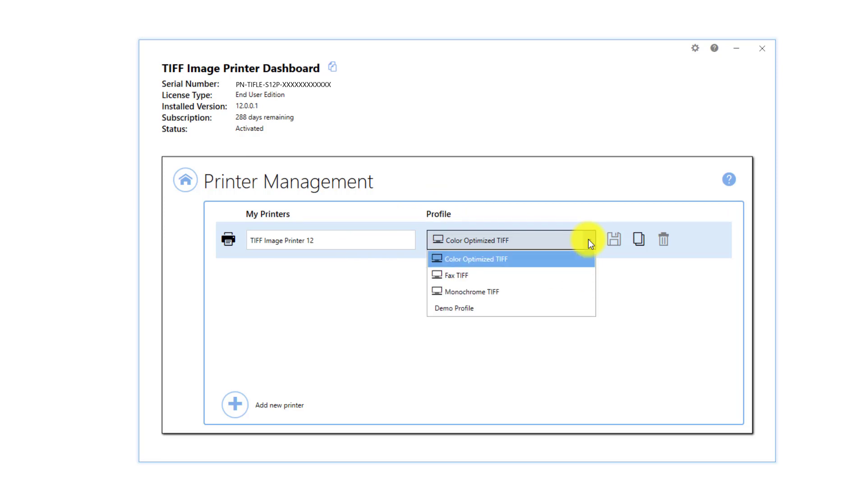
left_click(519, 308)
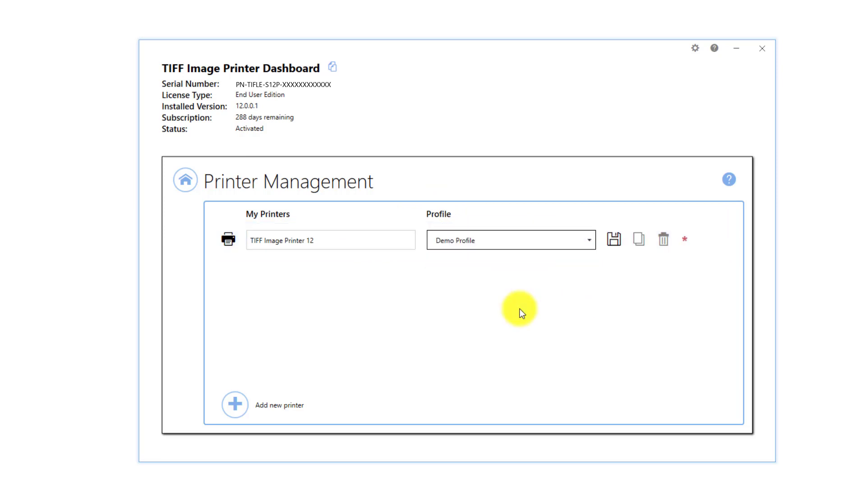
left_click(615, 236)
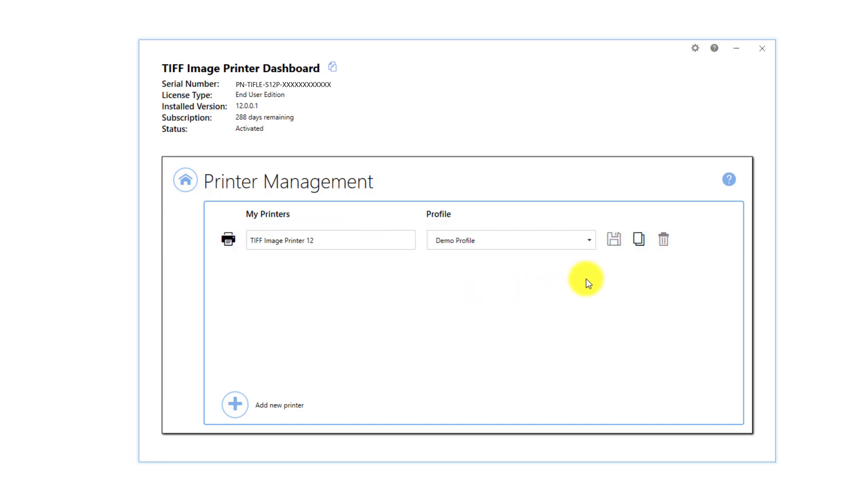
left_click(184, 190)
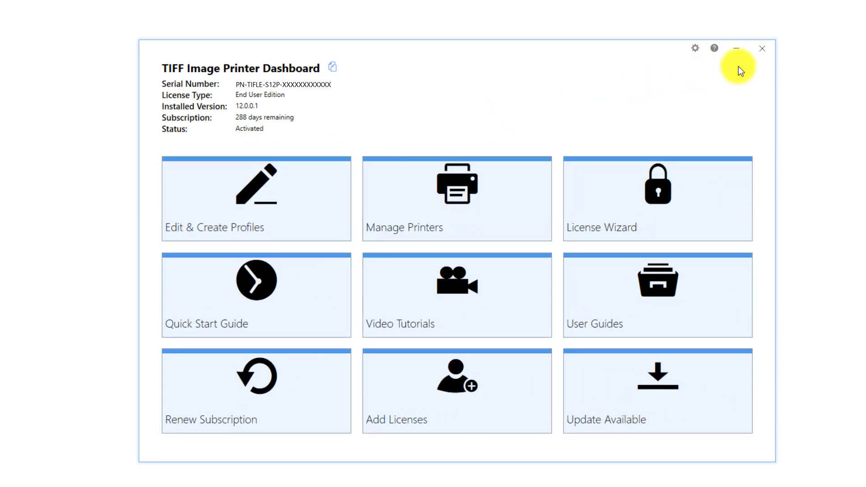
left_click(760, 50)
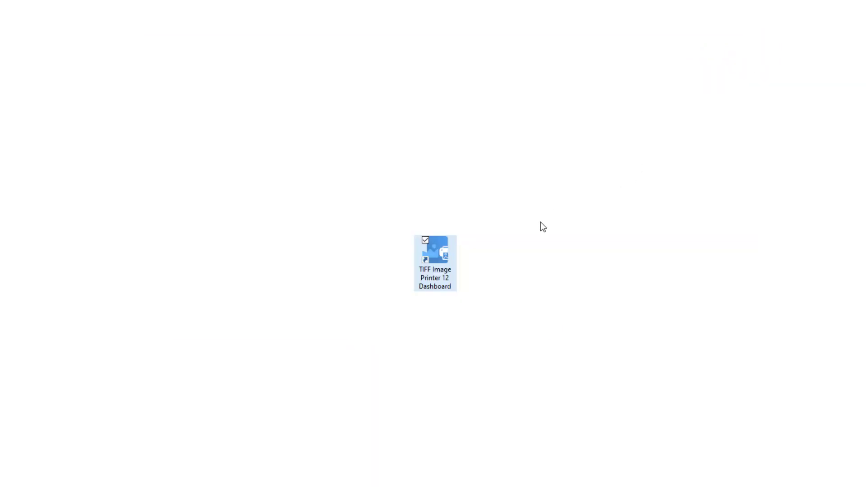